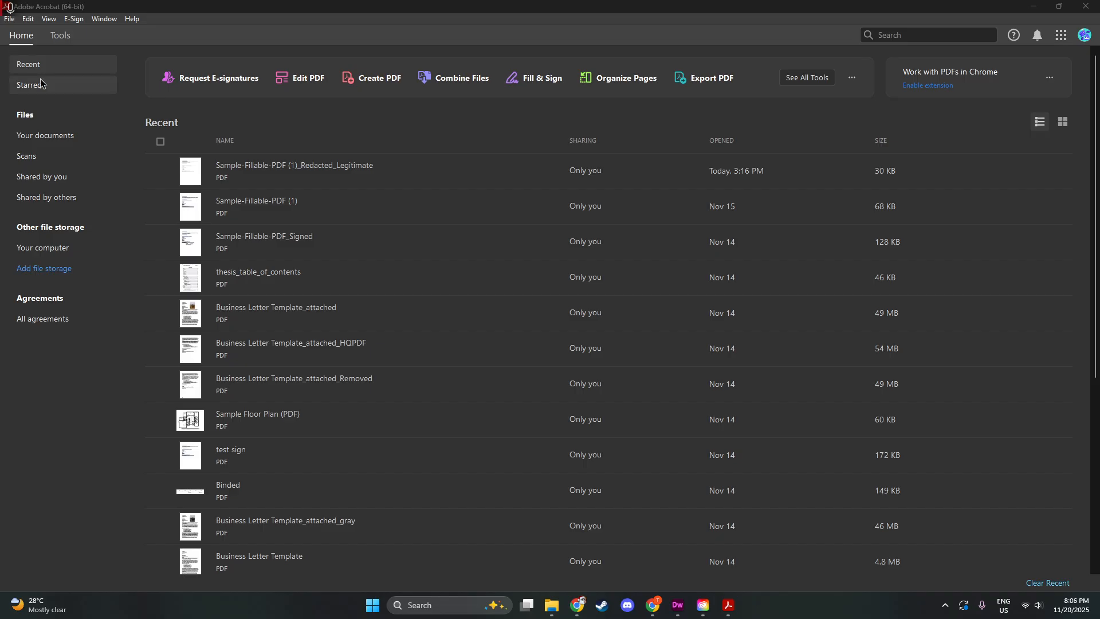
Step: Open the recent file Sample-Fillable-PDF (1)_Redacted_Legitimate and start the Scan & OCR tool on it
left_click(255, 166)
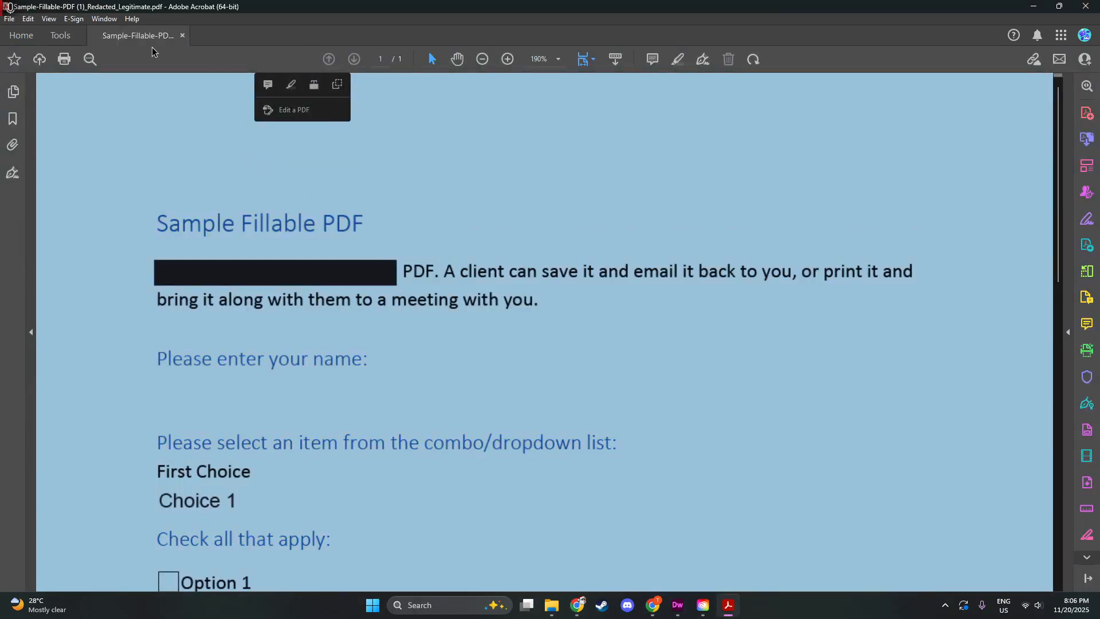
left_click(46, 38)
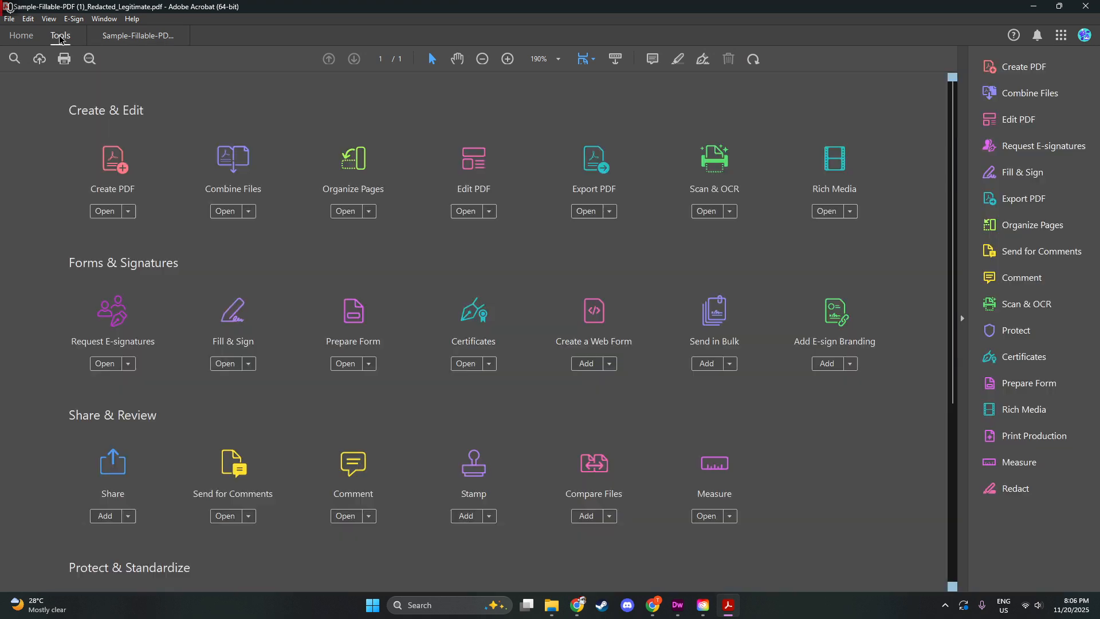
left_click(722, 216)
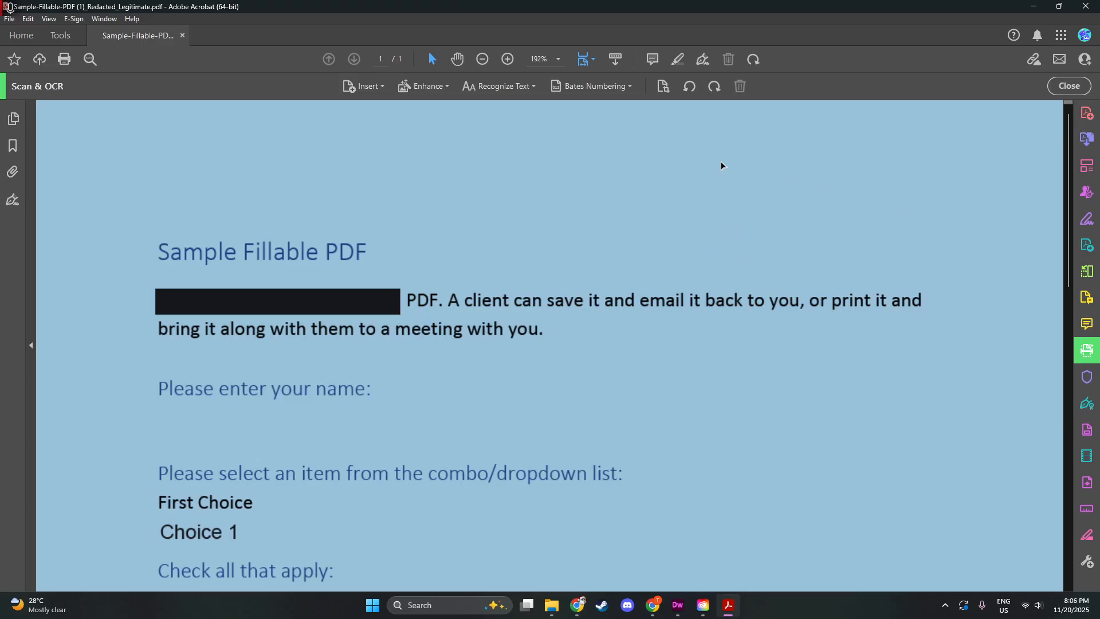
Step: Start text recognition for this file with English (US) as the language
left_click(506, 86)
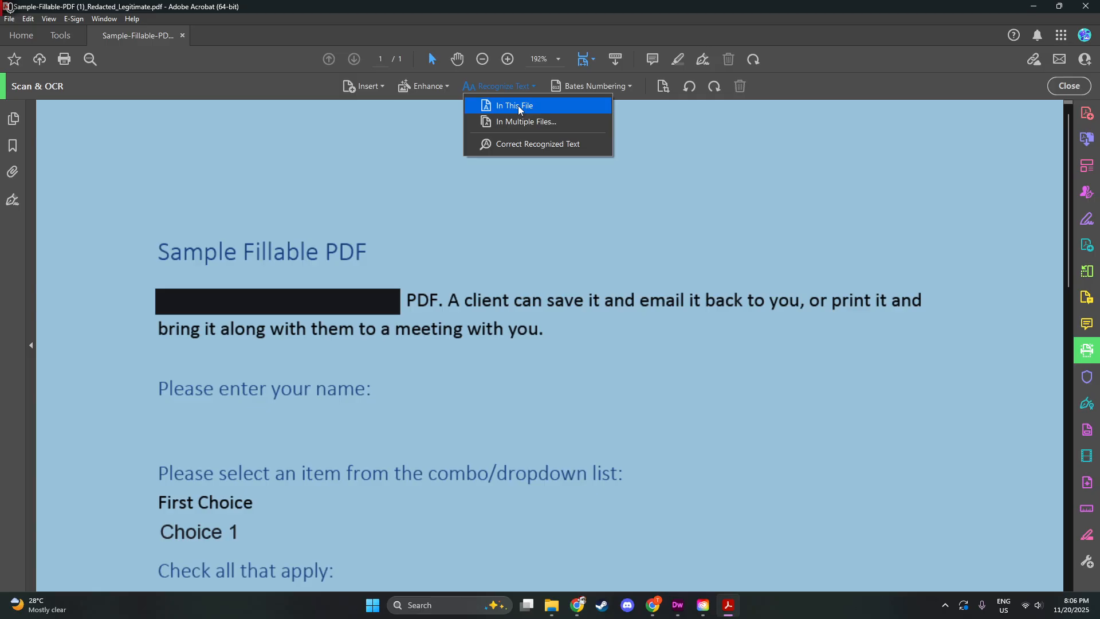
left_click(517, 105)
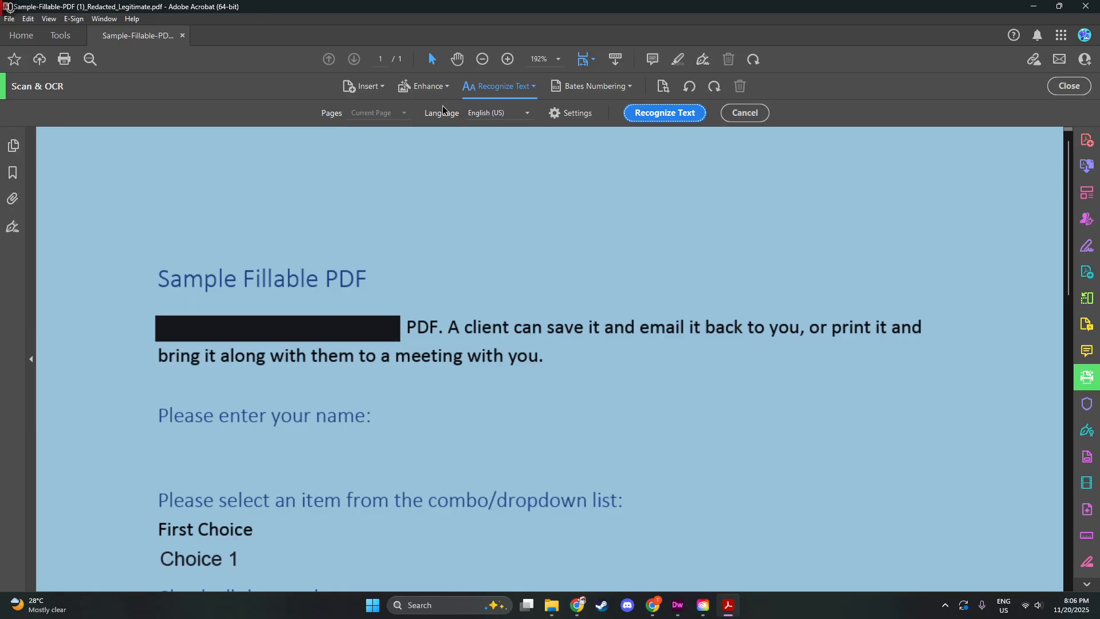
left_click(513, 112)
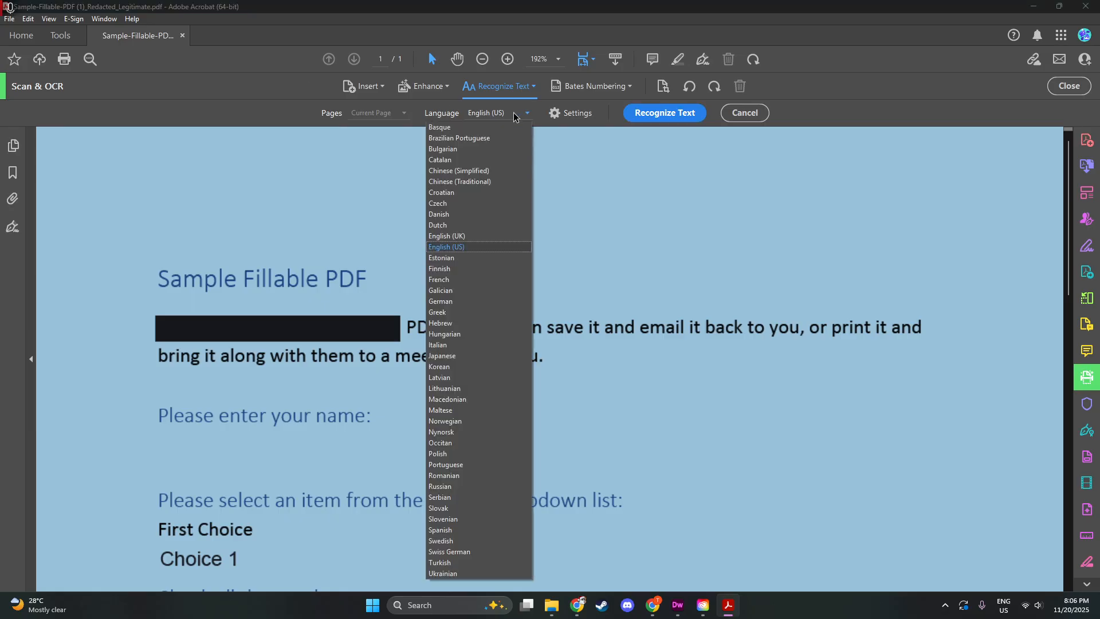
left_click(441, 246)
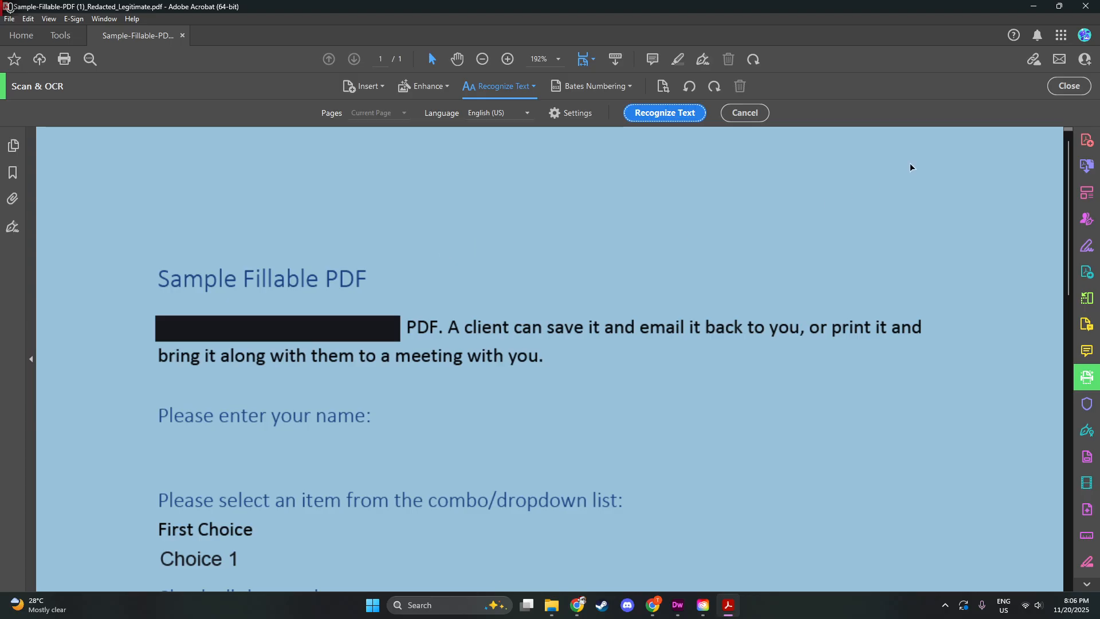
Step: Set the recognition output to Editable Text and Images, downsampled to 600 dpi, and run text recognition on the current page
left_click(571, 114)
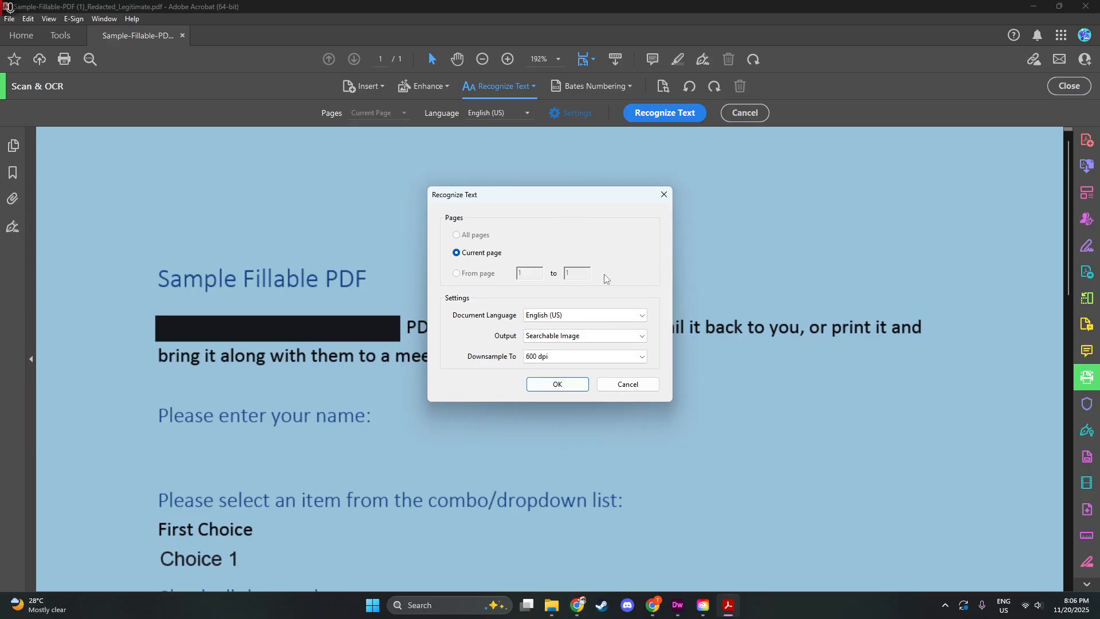
left_click(575, 358)
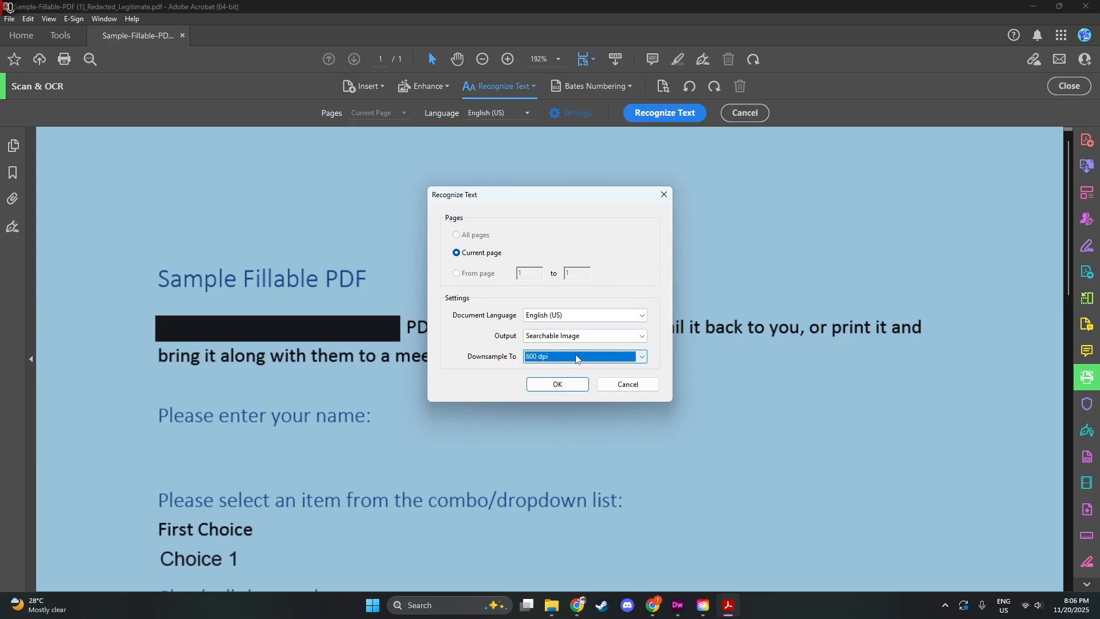
left_click(573, 358)
left_click(569, 337)
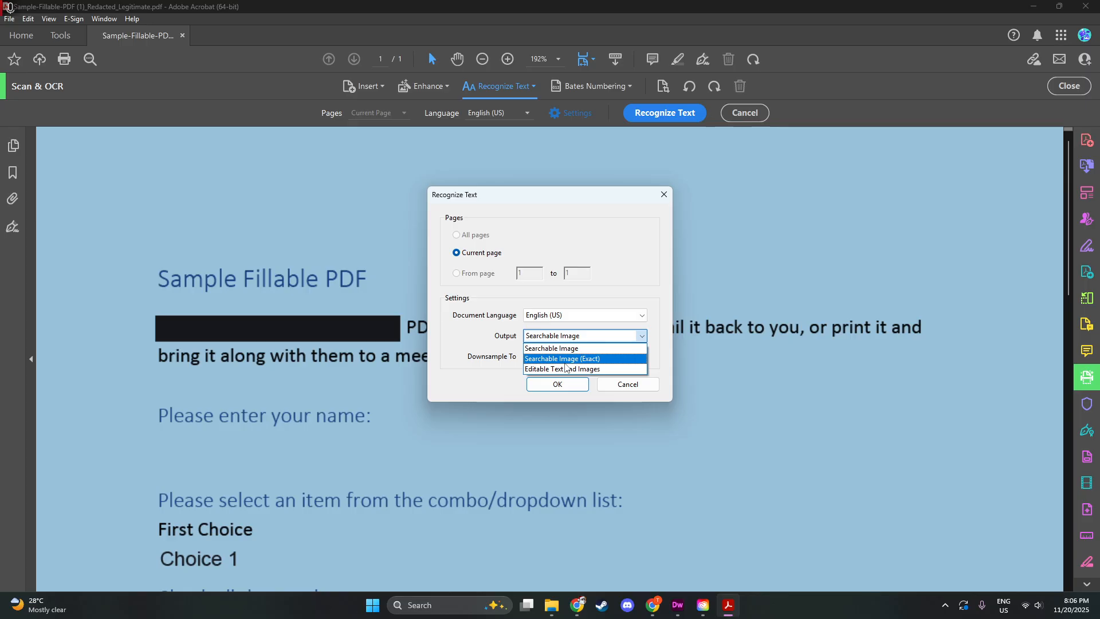
left_click(565, 369)
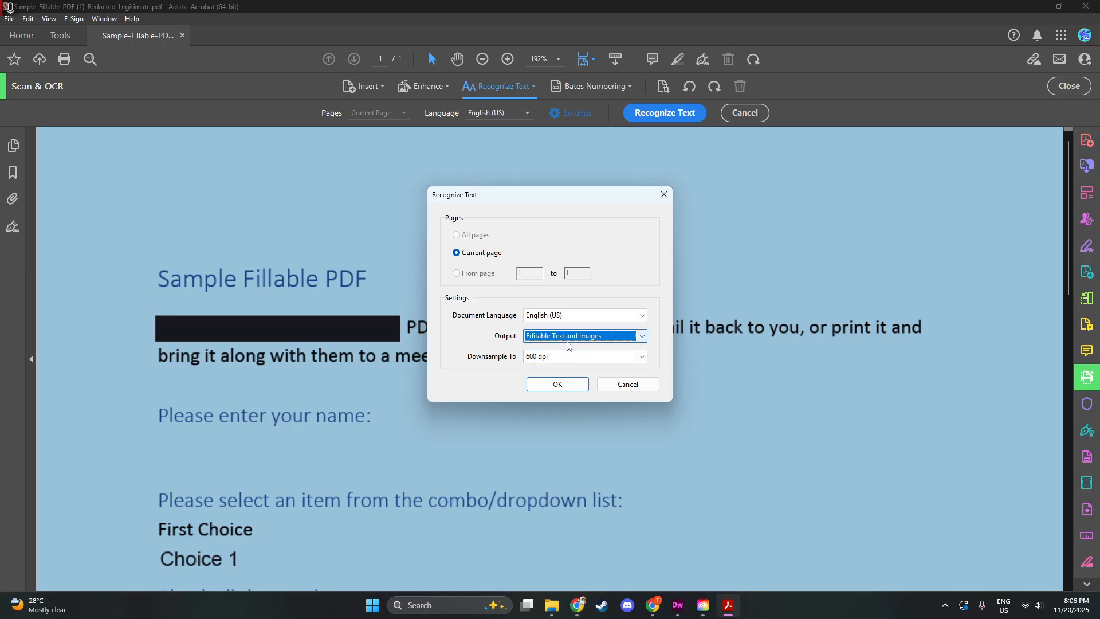
left_click(535, 359)
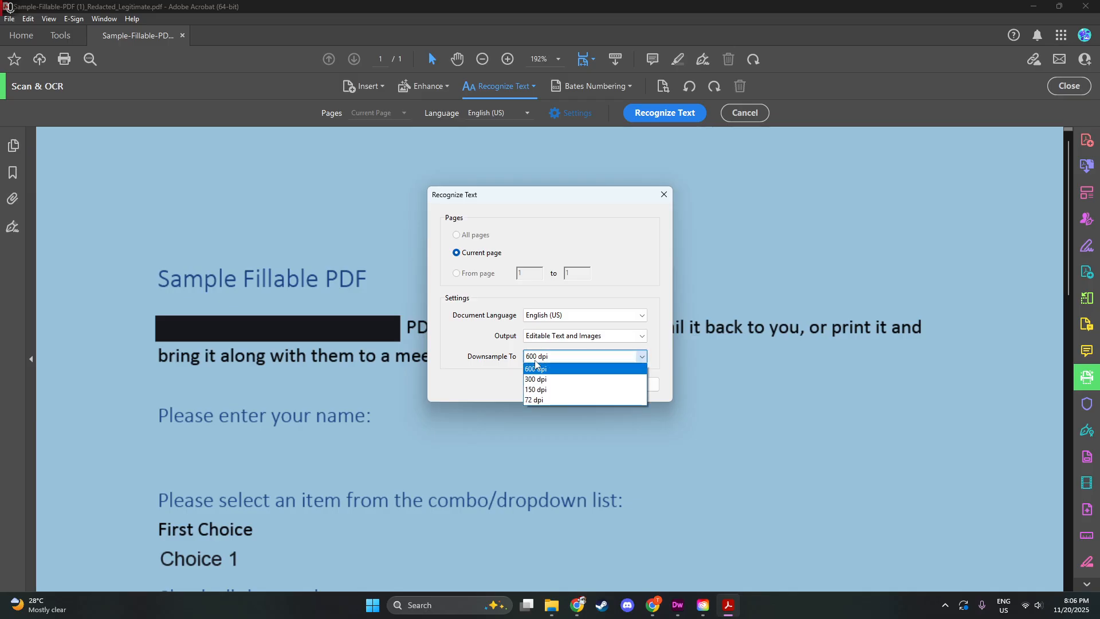
left_click(535, 361)
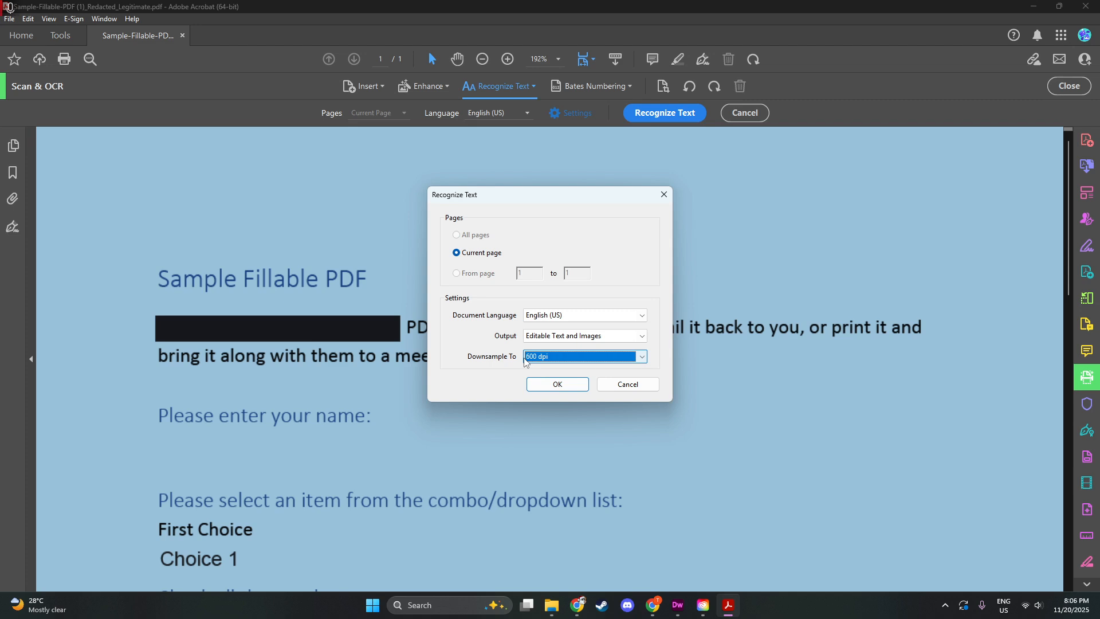
left_click(560, 384)
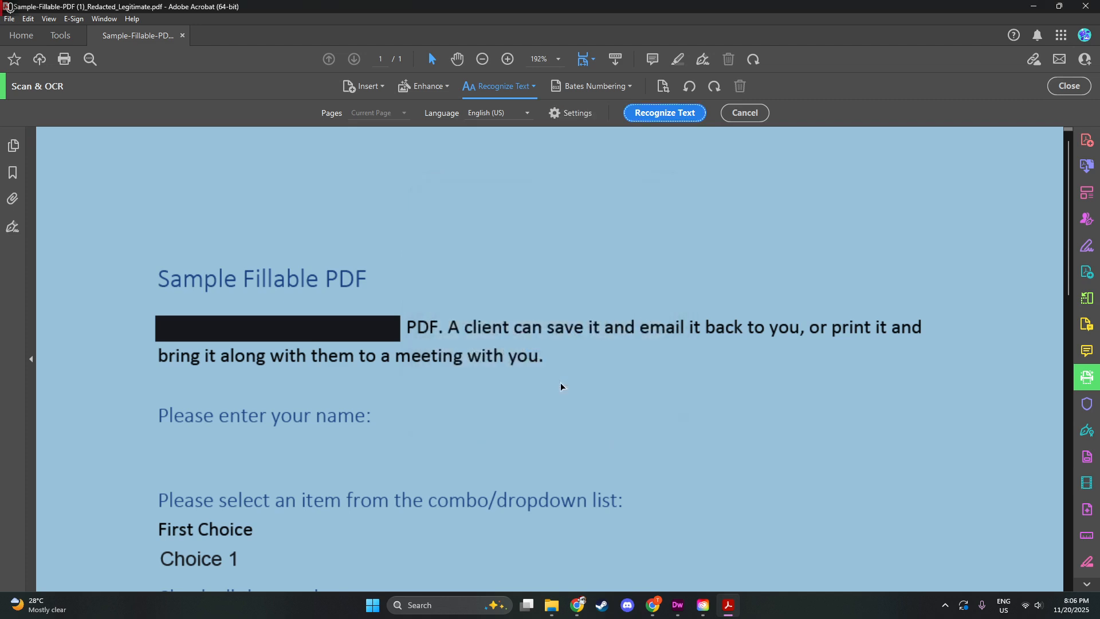
left_click(647, 110)
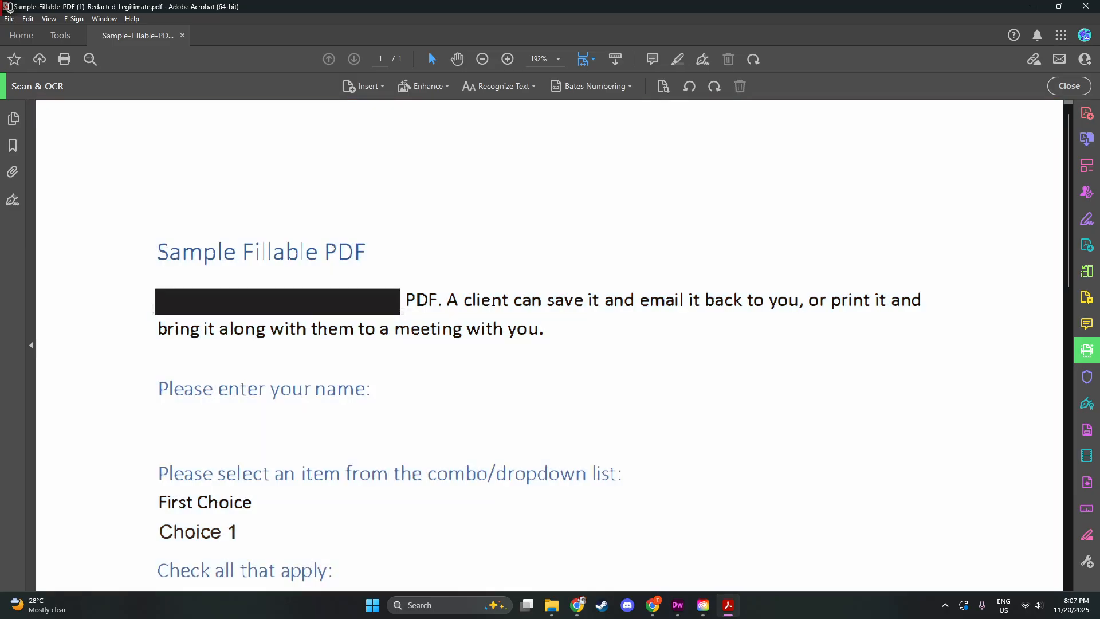
Step: Check that the text cursor can be placed in the recognized paragraph below the Sample Fillable PDF heading
left_click(490, 306)
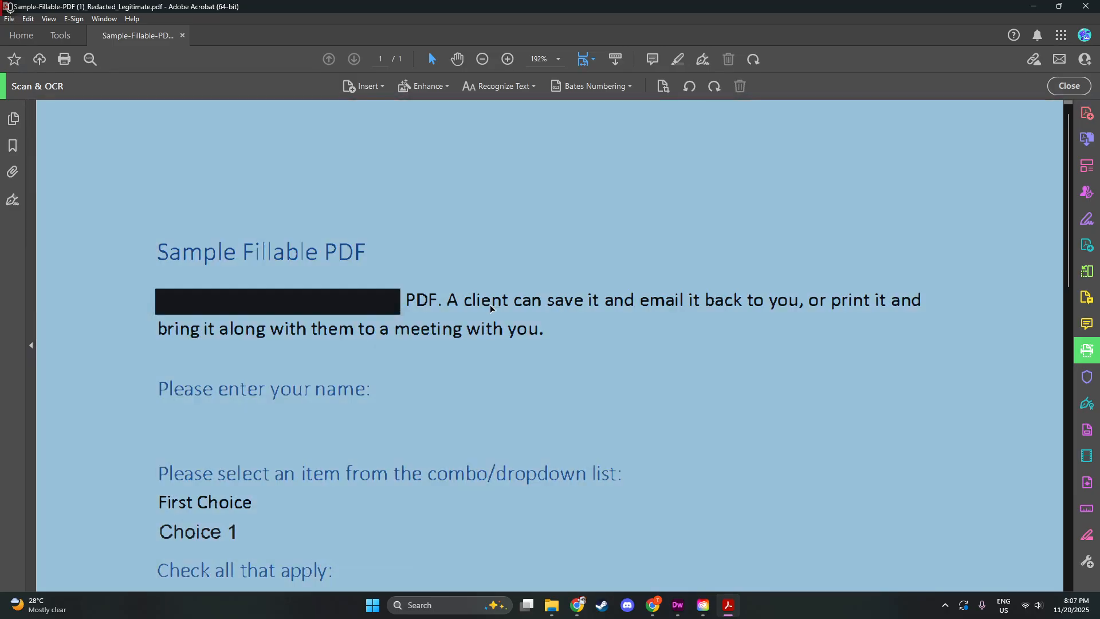
left_click(432, 309)
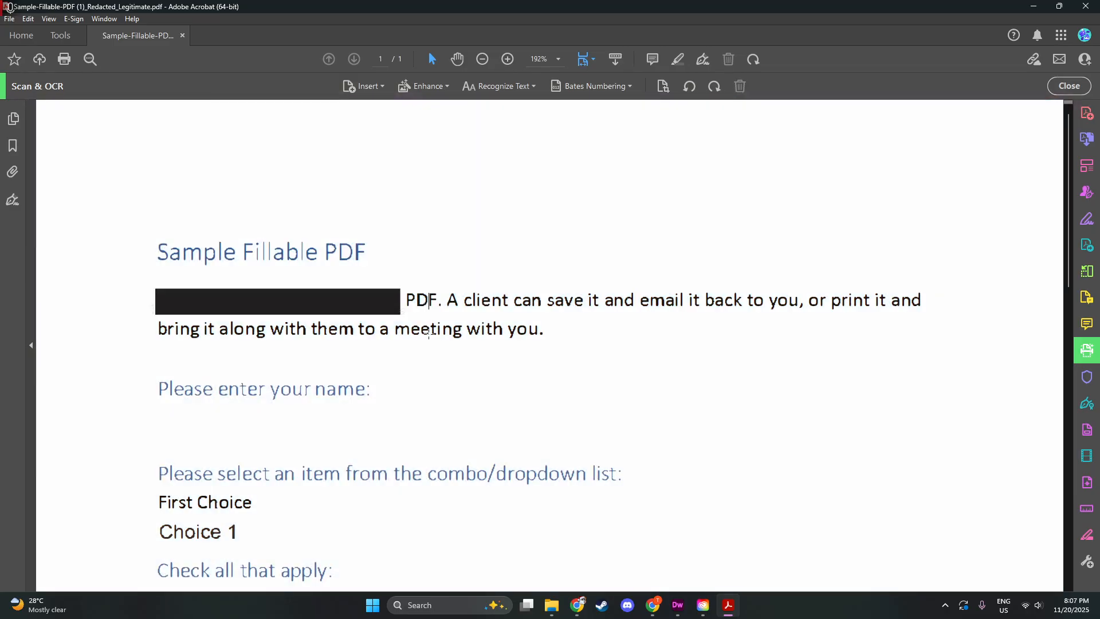
scroll(435, 338, "down", 3)
scroll(436, 341, "up", 2)
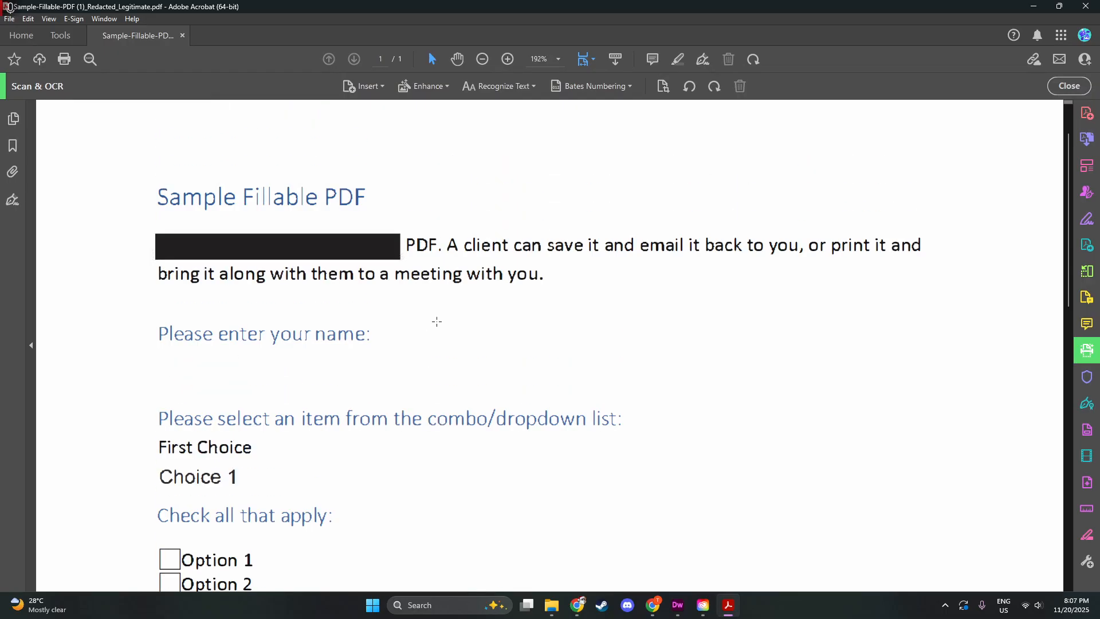
left_click(497, 274)
left_click(538, 275)
Step: Run Correct Recognized Text to check the document for text needing correction
left_click(489, 91)
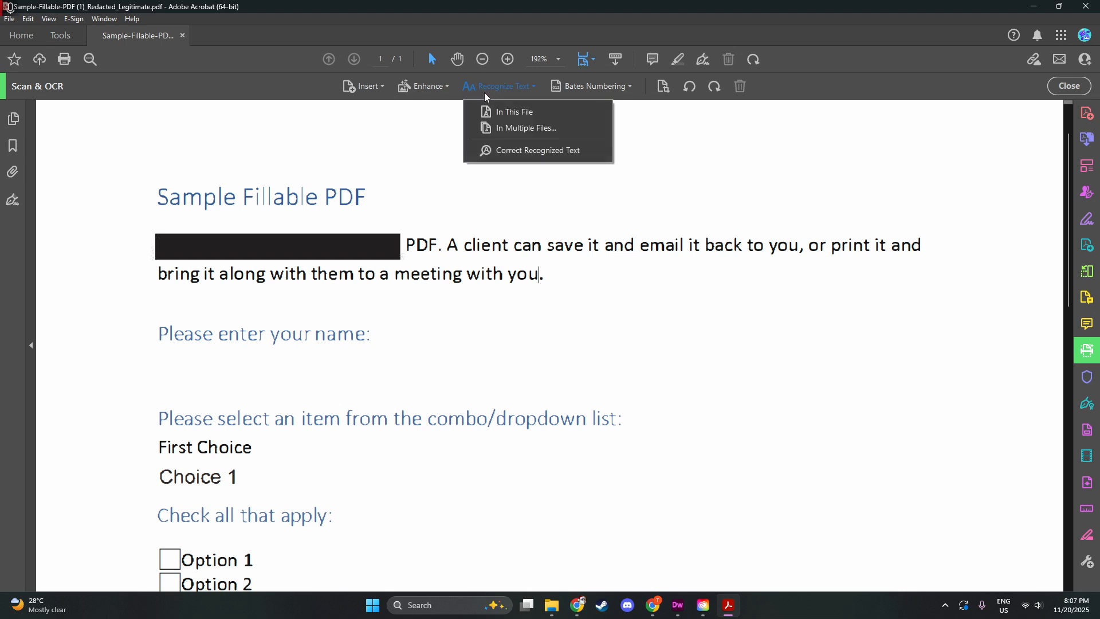
left_click(519, 152)
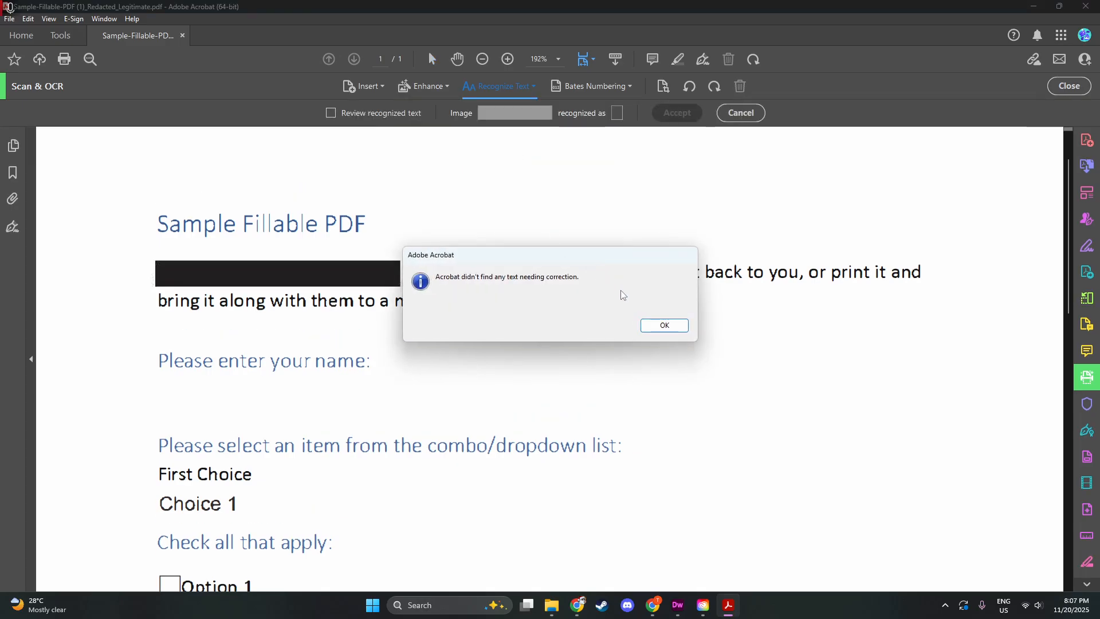
left_click(662, 325)
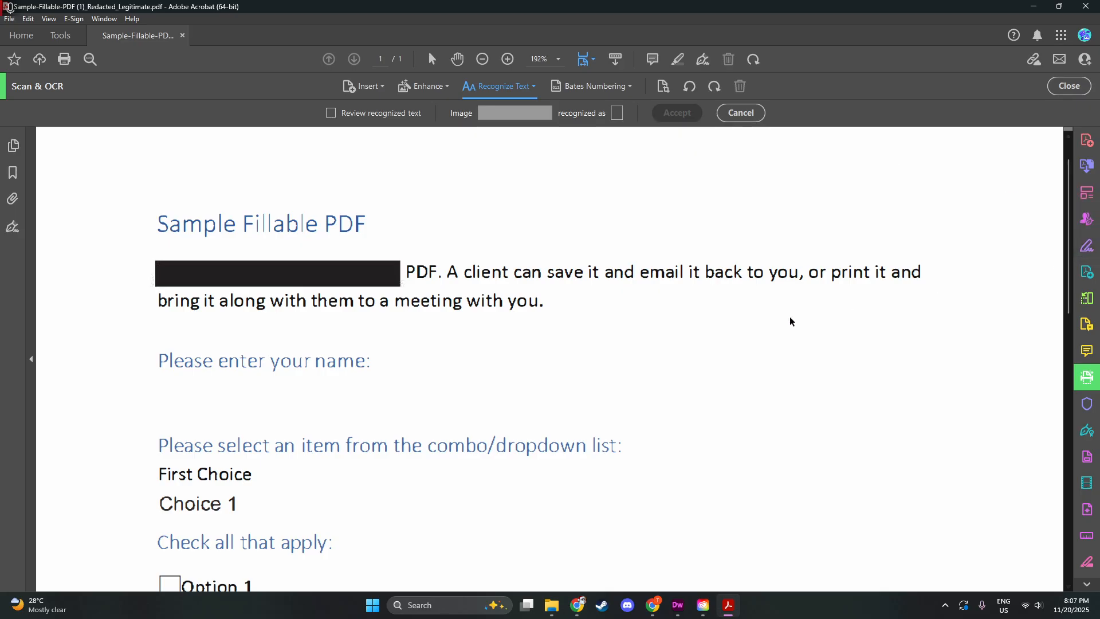
Step: Run text recognition on the current page of this file again, keeping English (US) as the language
scroll(575, 278, "down", 2)
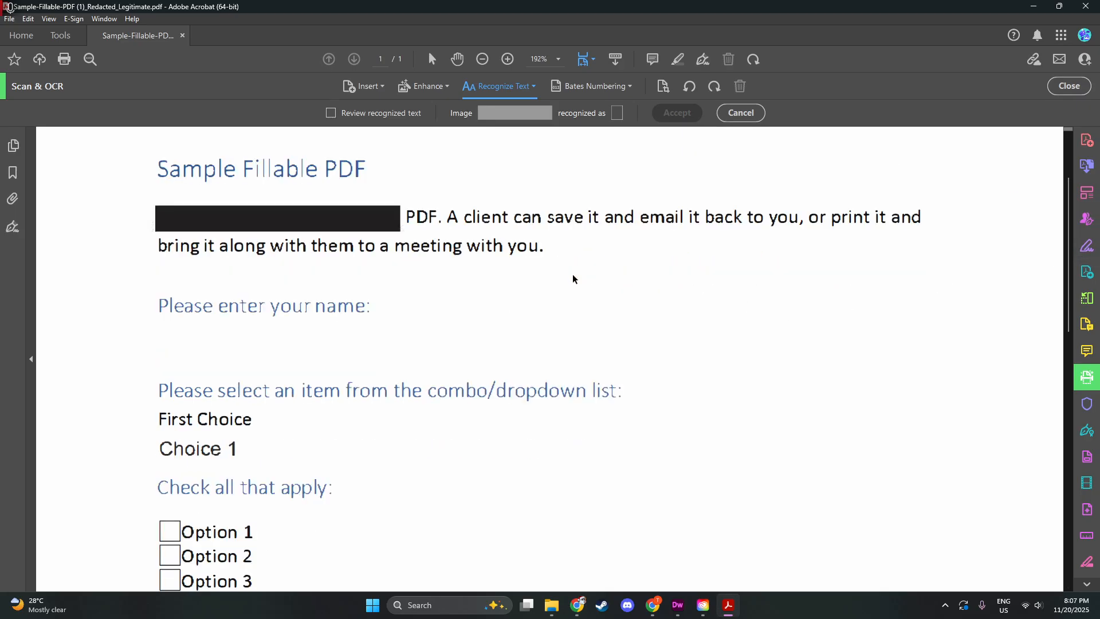
scroll(619, 261, "up", 2)
scroll(519, 213, "up", 2)
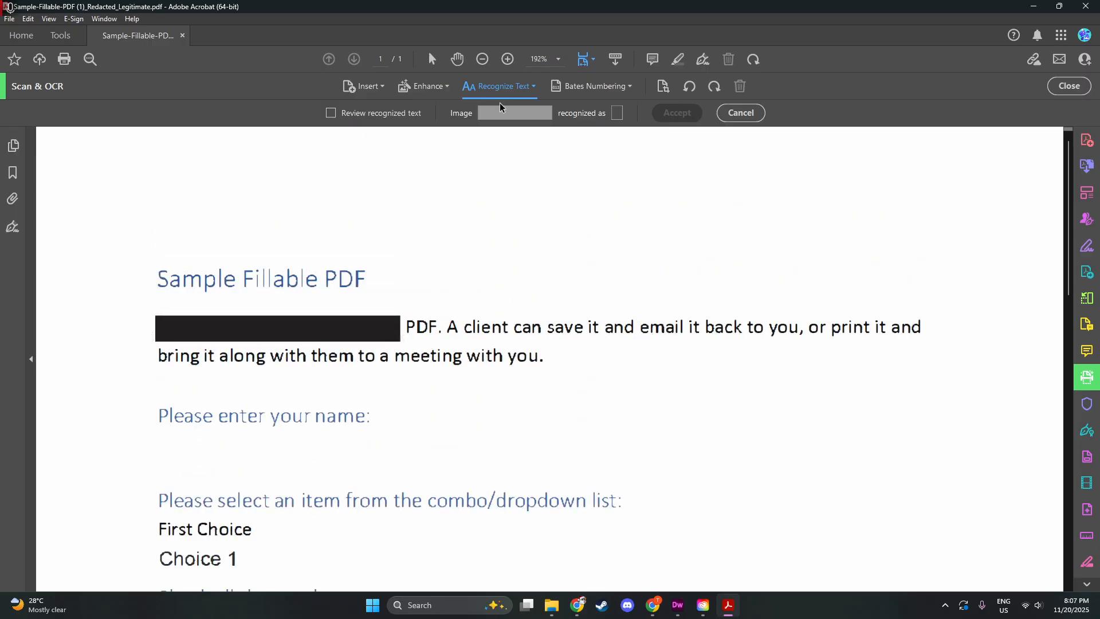
left_click(507, 87)
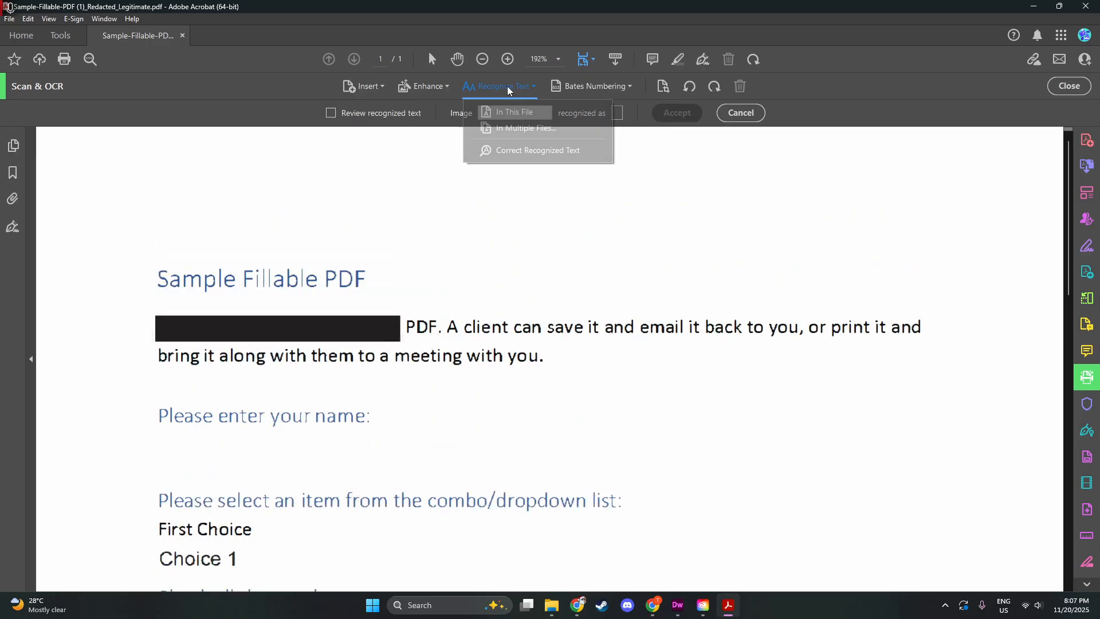
left_click(517, 118)
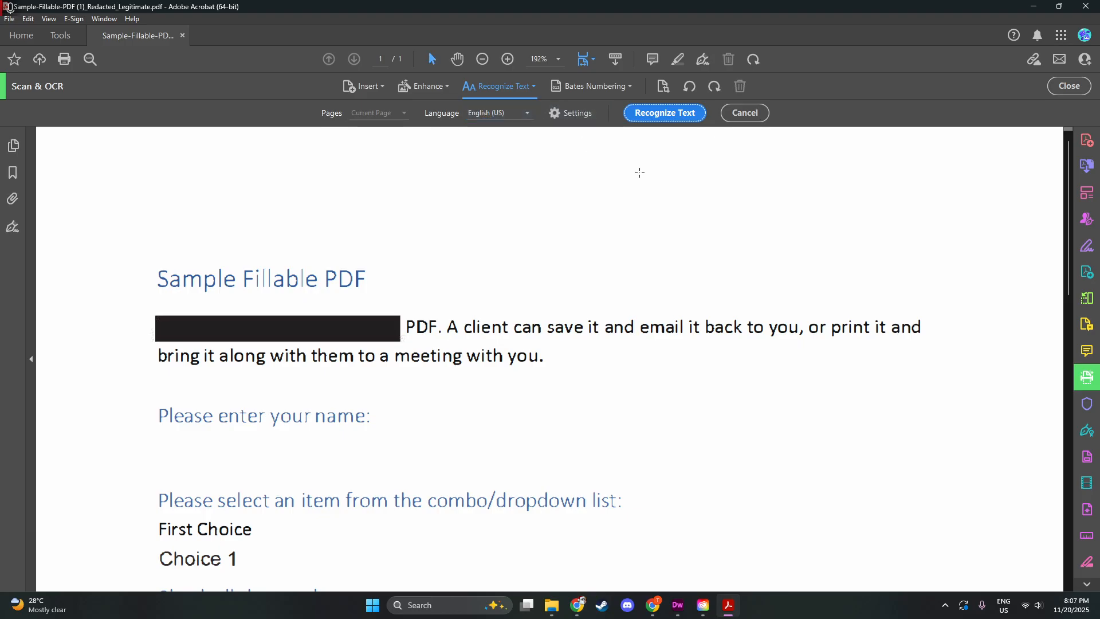
left_click(656, 114)
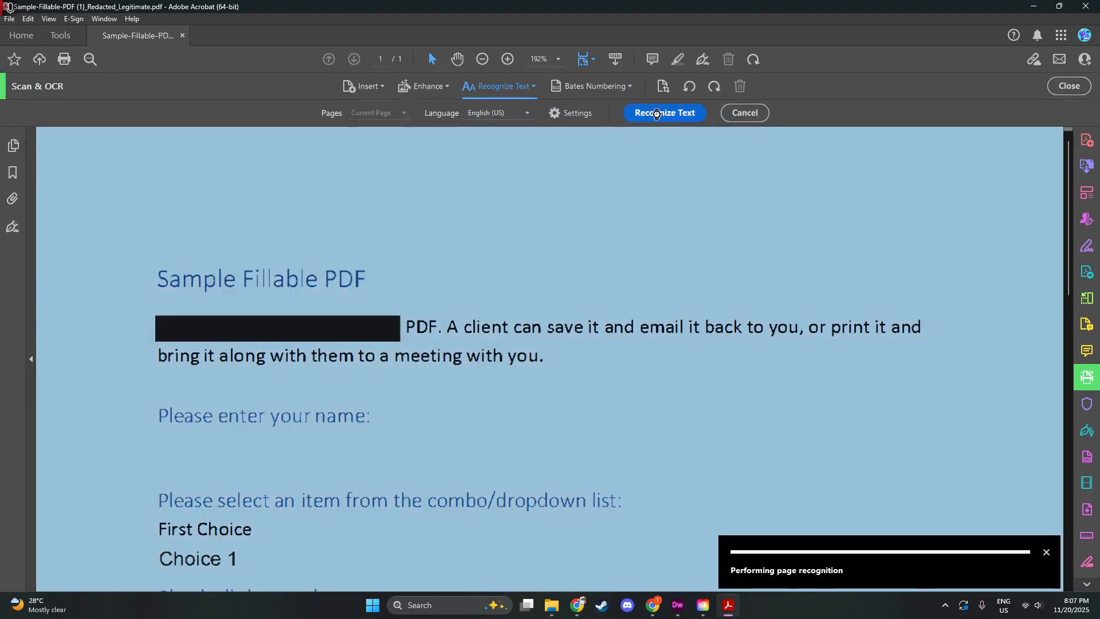